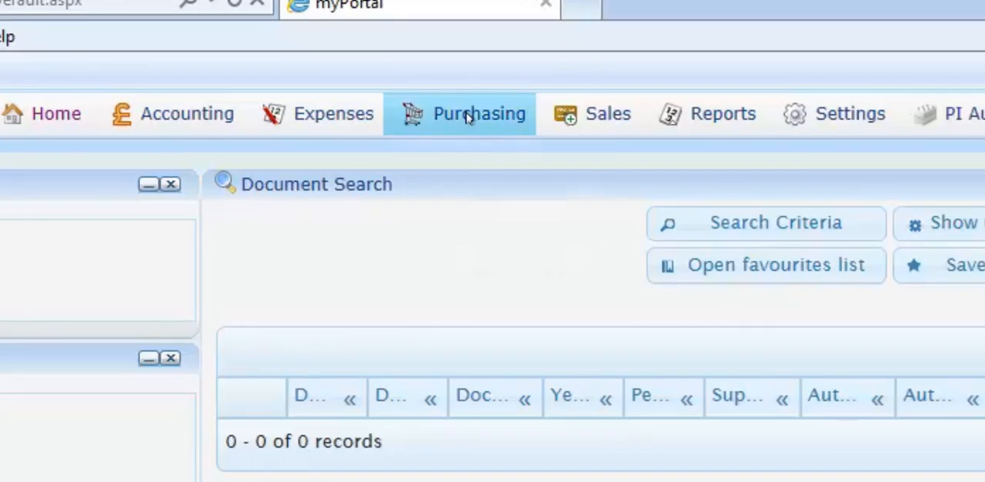
Step: Start a new purchase requisition and set its supplier to A-Z Supplies (AZB001), using the supplier title wildcard %
{"action": "left_click", "coordinate": [414, 85]}
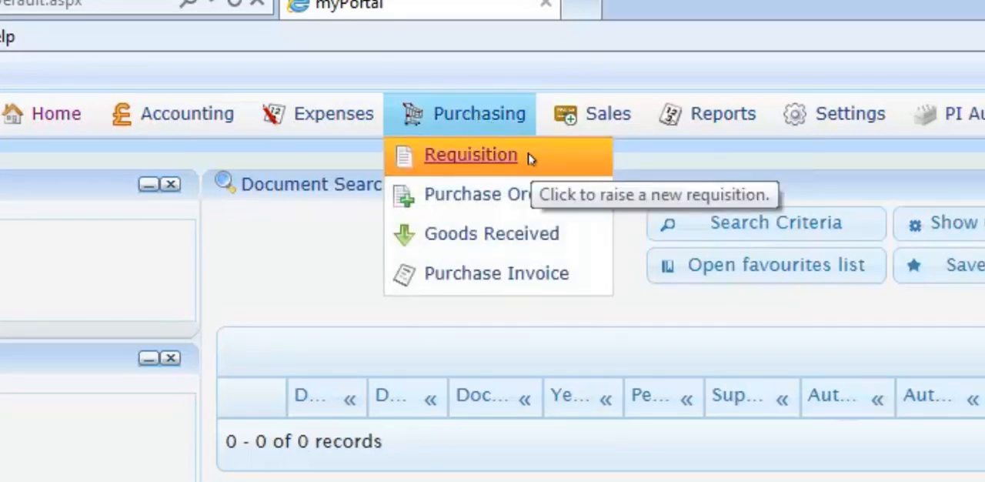
{"action": "left_click", "coordinate": [529, 158]}
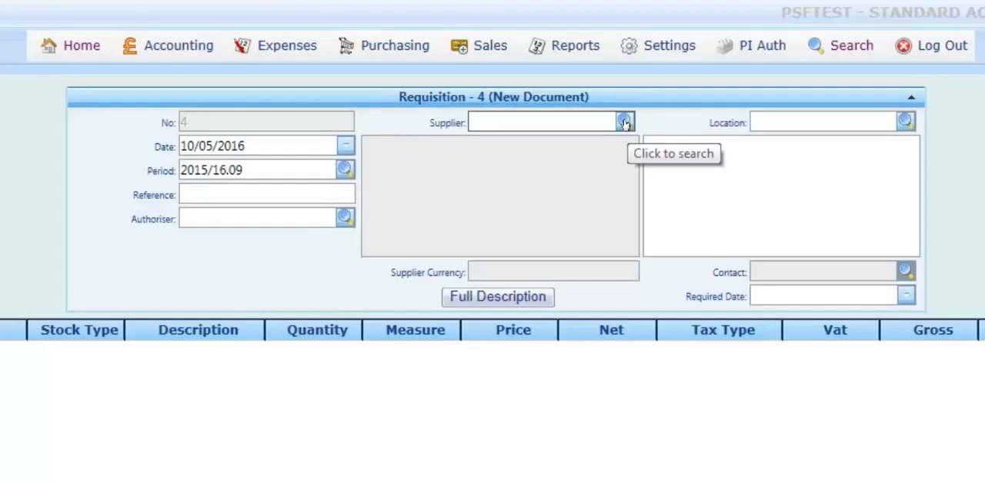
{"action": "left_click", "coordinate": [624, 128]}
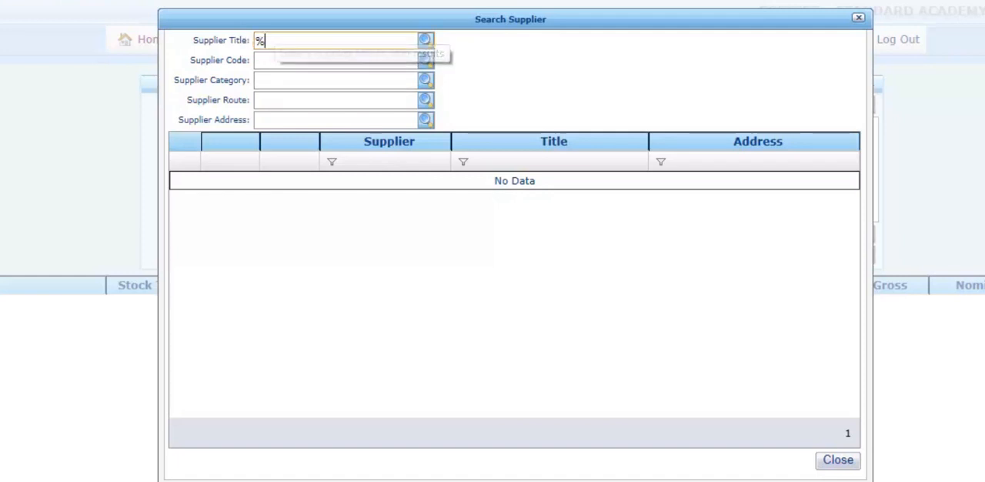
{"action": "left_click", "coordinate": [425, 42]}
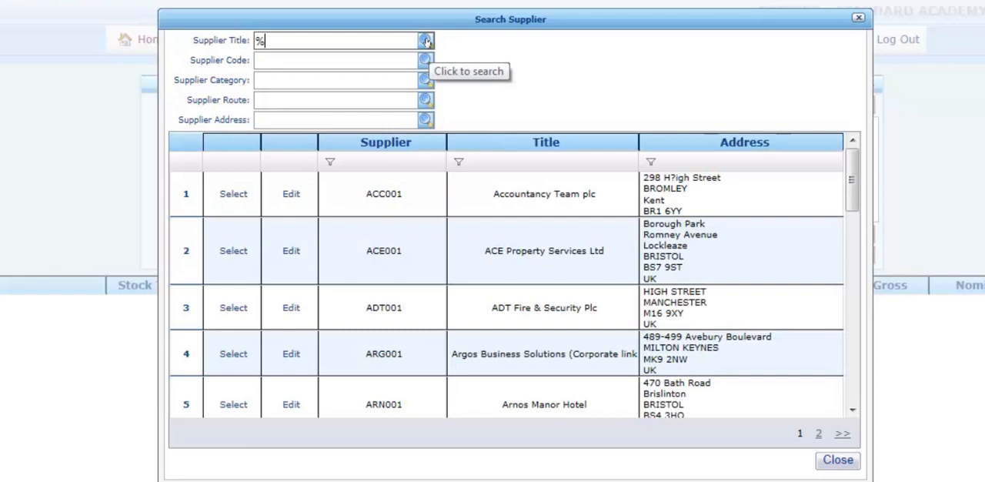
{"action": "left_click_drag", "start_coordinate": [855, 167], "coordinate": [855, 201]}
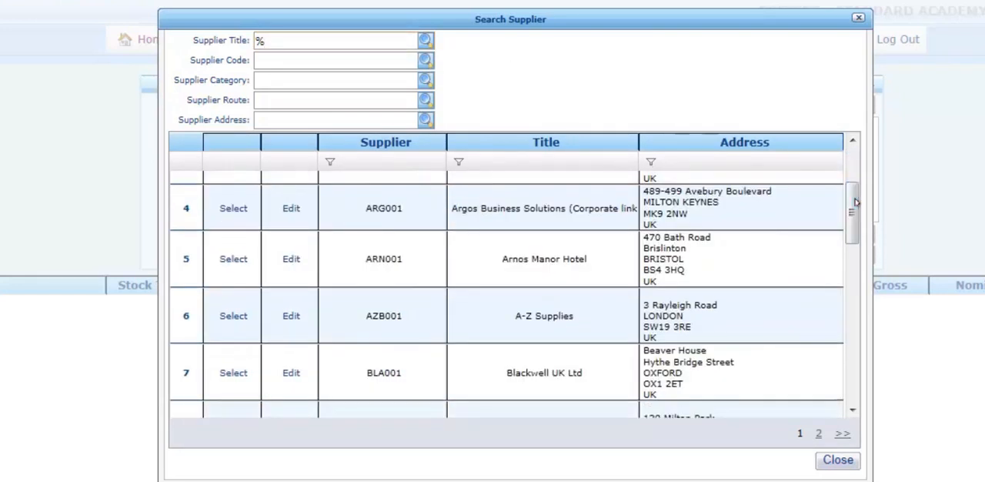
{"action": "left_click", "coordinate": [233, 316]}
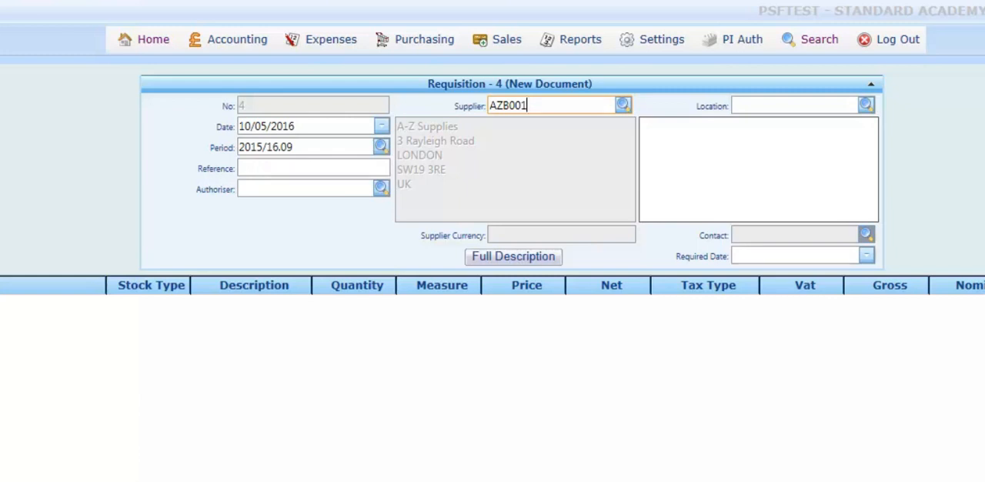
Step: Set the requisition's location to Academy Activities (ACA), searching the location codes with the wildcard %
{"action": "left_click", "coordinate": [866, 105]}
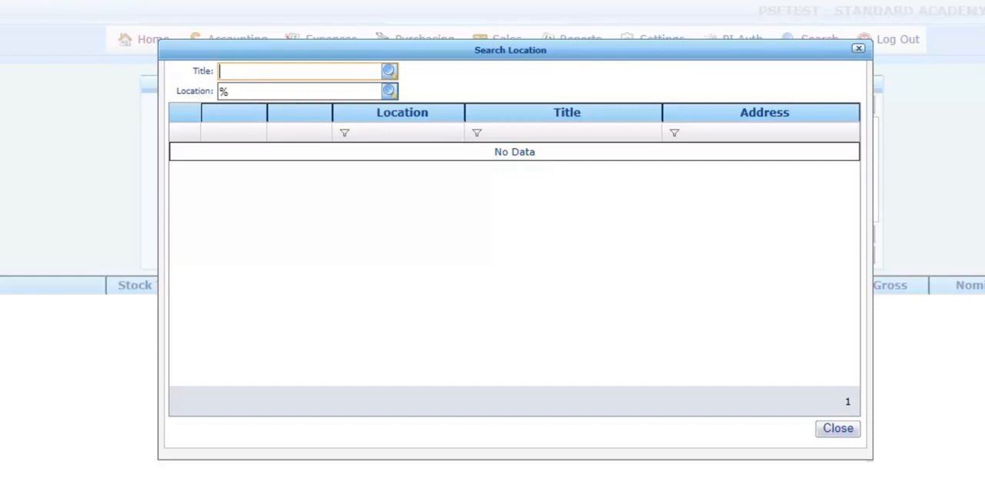
{"action": "left_click", "coordinate": [388, 91]}
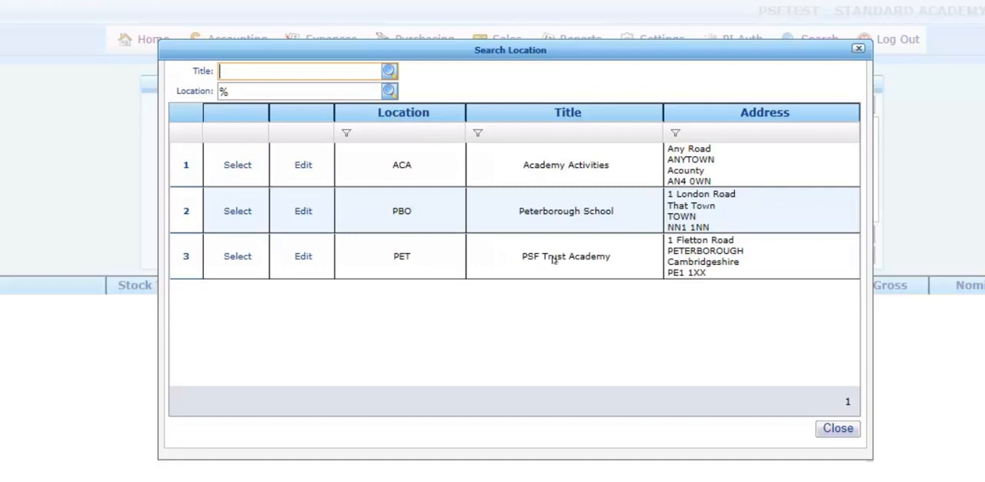
{"action": "left_click", "coordinate": [231, 163]}
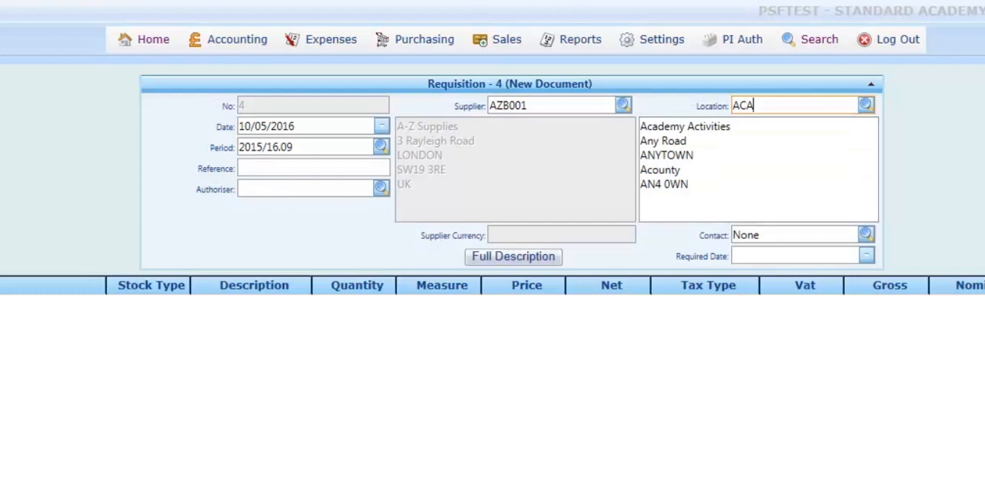
Step: Add a requisition detail line described as "Example 1" with quantity 1 and price 10.00
{"action": "scroll", "coordinate": [492, 252], "scroll_direction": "down", "scroll_amount": 2}
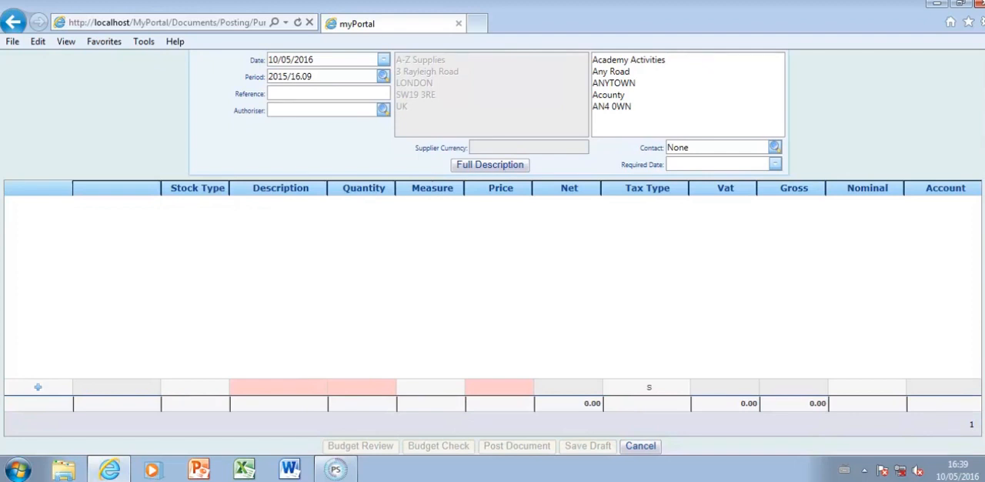
{"action": "left_click", "coordinate": [268, 387]}
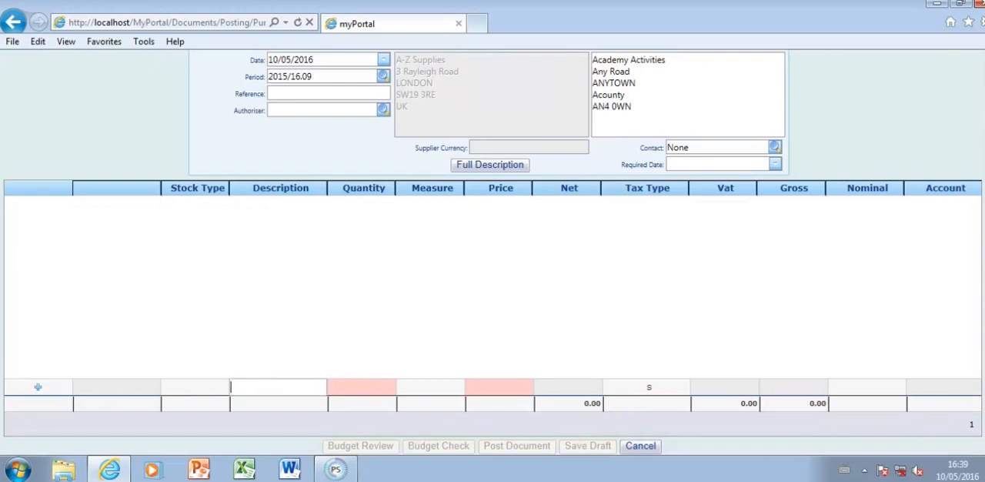
{"action": "type", "text": "Example 1"}
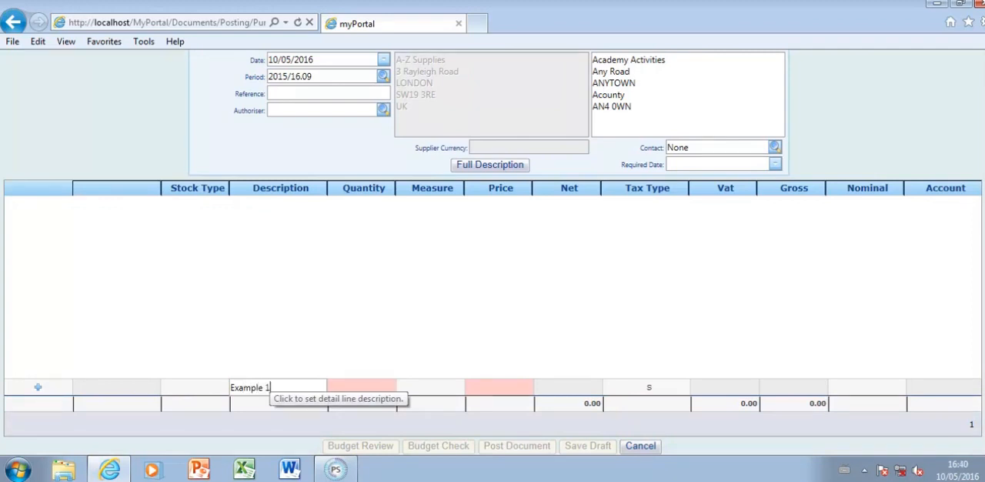
{"action": "left_click", "coordinate": [356, 383]}
{"action": "type", "text": "1"}
{"action": "key", "text": "Tab"}
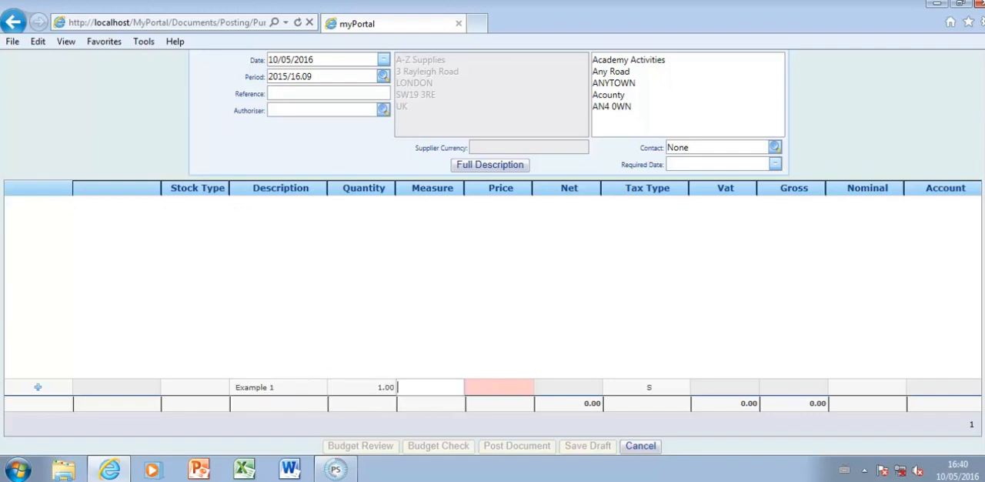
{"action": "left_click", "coordinate": [484, 392]}
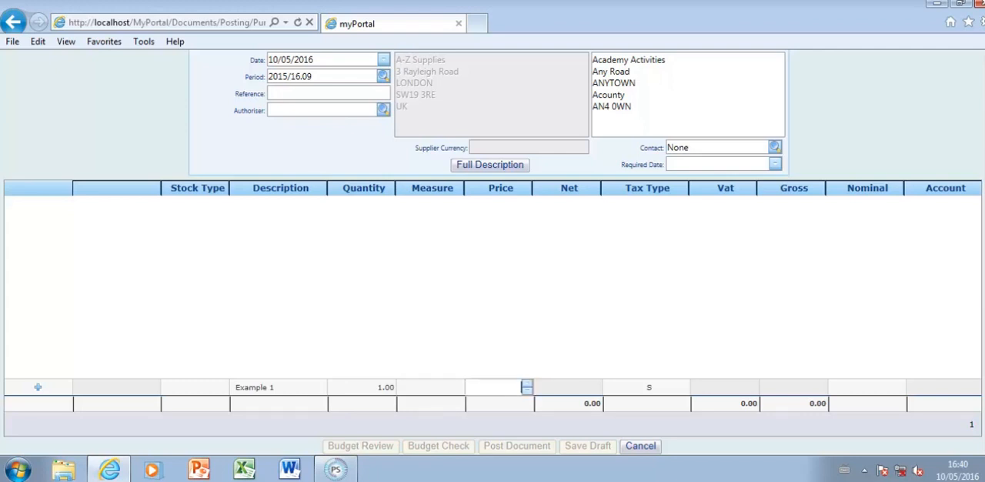
{"action": "type", "text": "10.00"}
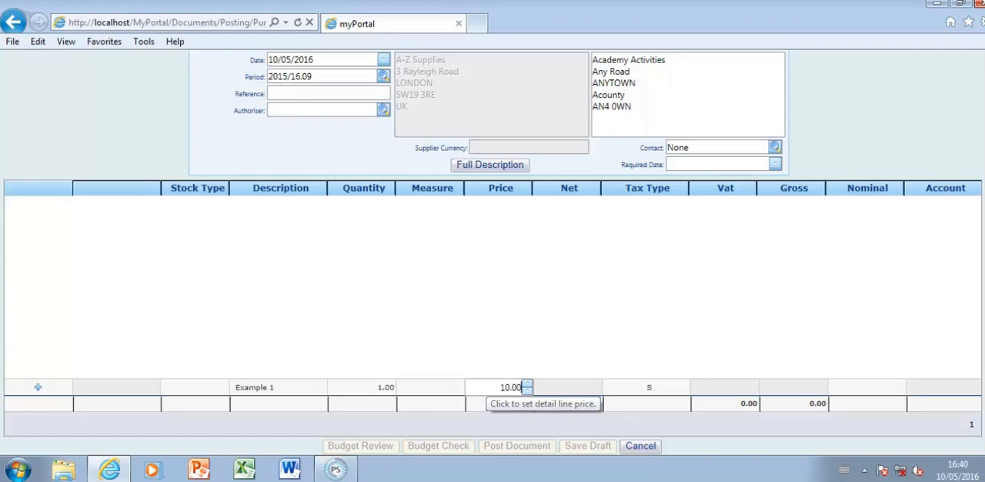
{"action": "key", "text": "Return"}
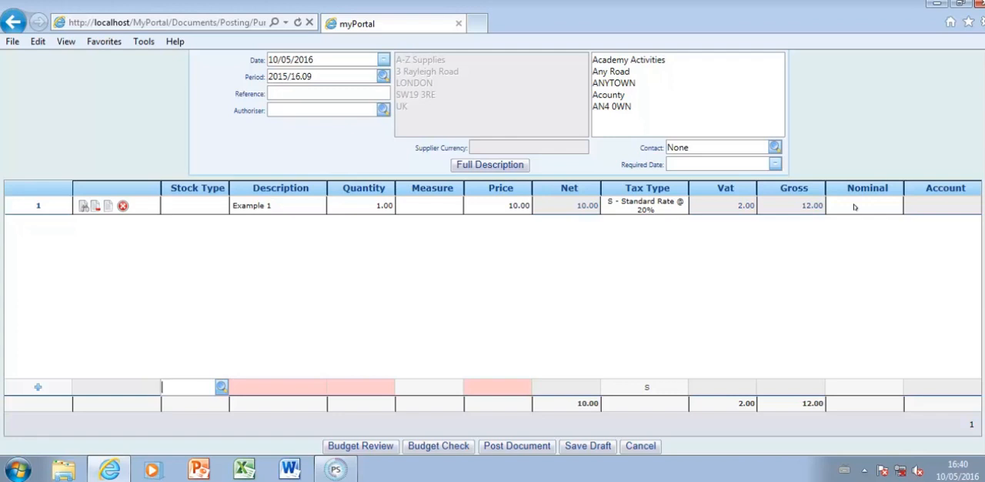
Step: Search nominals for ACA4% and assign ACA4005 (Books) to the Example 1 line
{"action": "scroll", "coordinate": [854, 206], "scroll_direction": "up", "scroll_amount": 1}
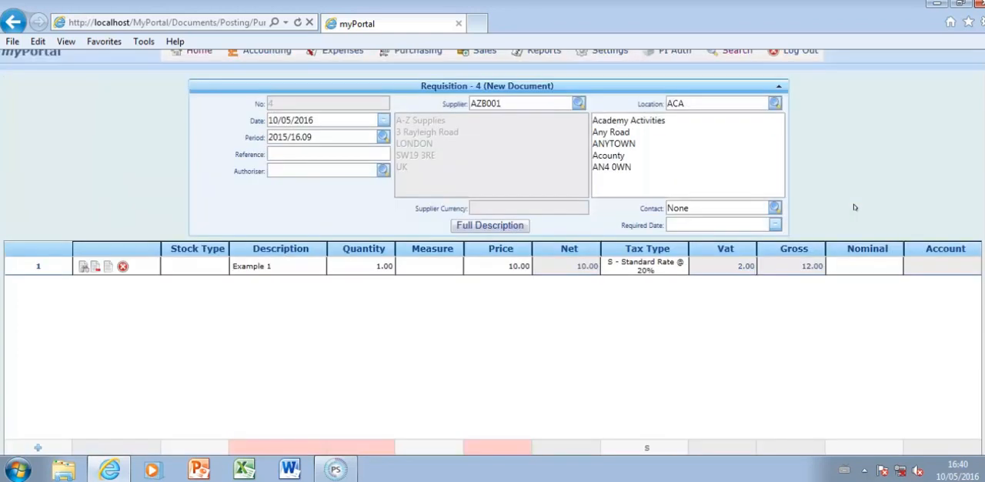
{"action": "left_click", "coordinate": [870, 265]}
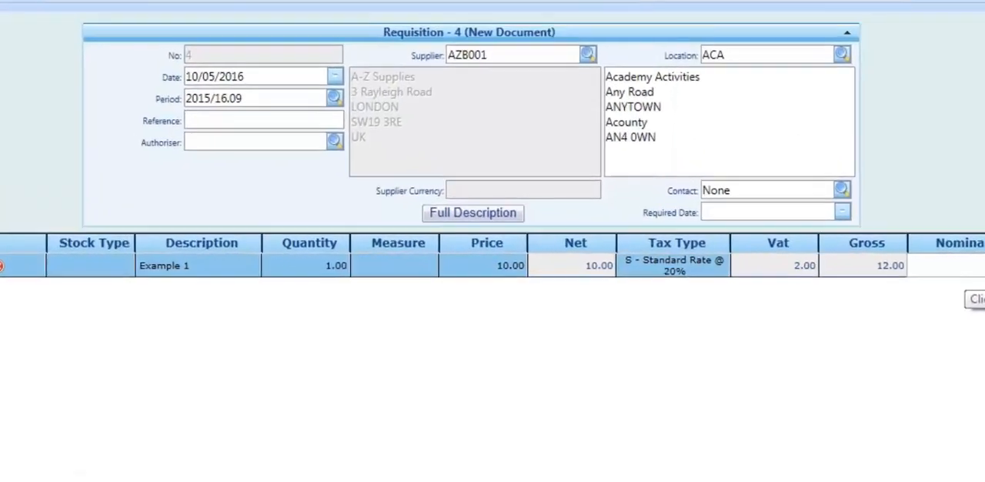
{"action": "left_click", "coordinate": [893, 266]}
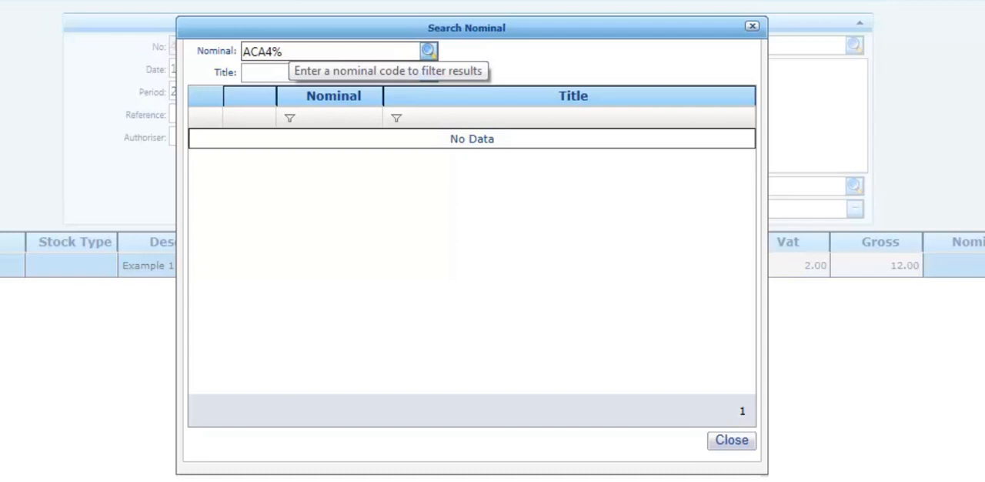
{"action": "left_click", "coordinate": [428, 50]}
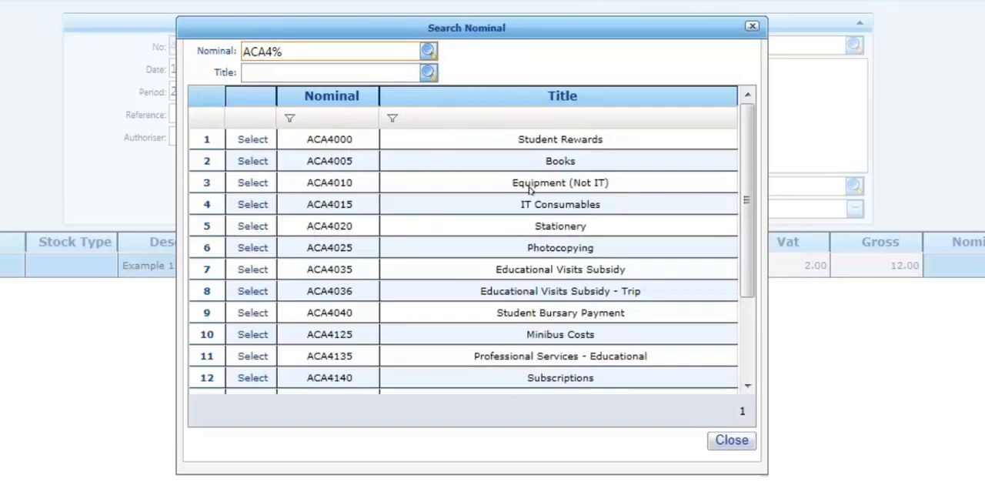
{"action": "left_click", "coordinate": [253, 161]}
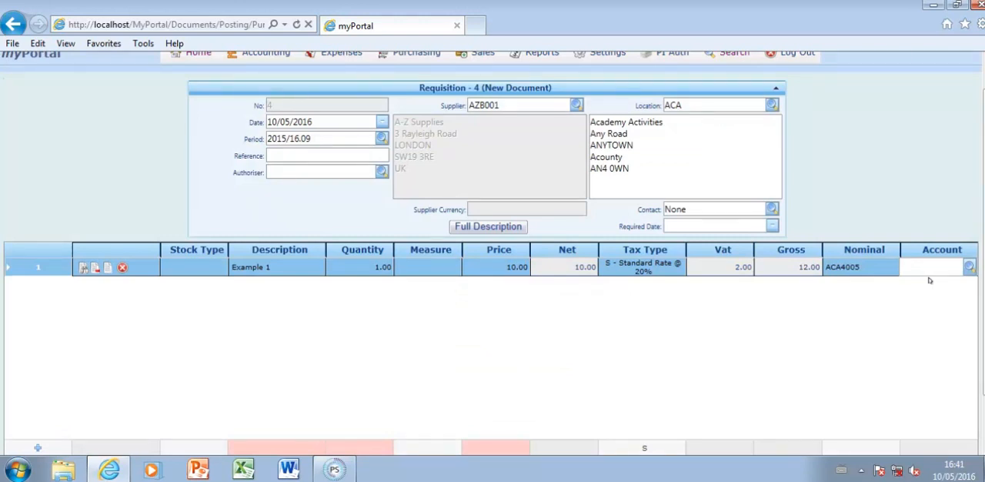
Step: Search account titles with the wildcard % and assign DRA01 (Drama) to the Example 1 line
{"action": "left_click", "coordinate": [968, 267]}
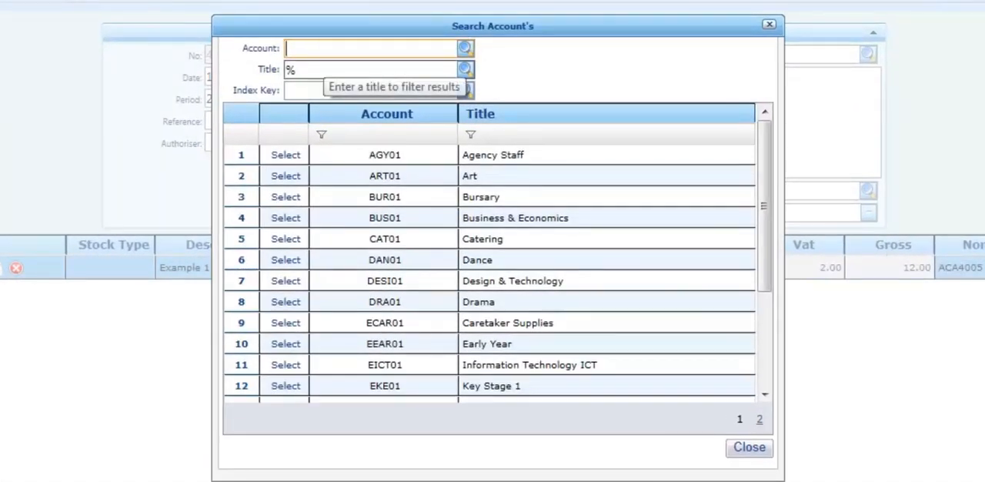
{"action": "left_click", "coordinate": [465, 69]}
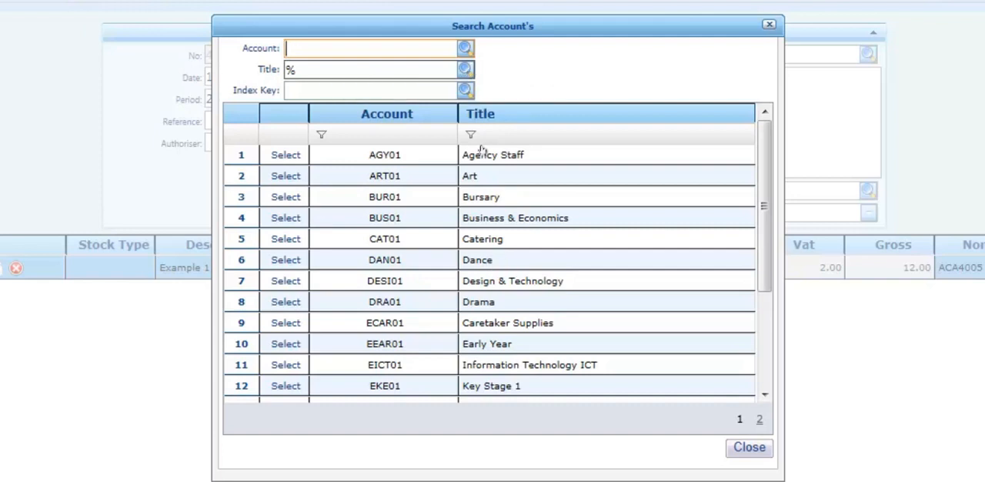
{"action": "left_click", "coordinate": [278, 306]}
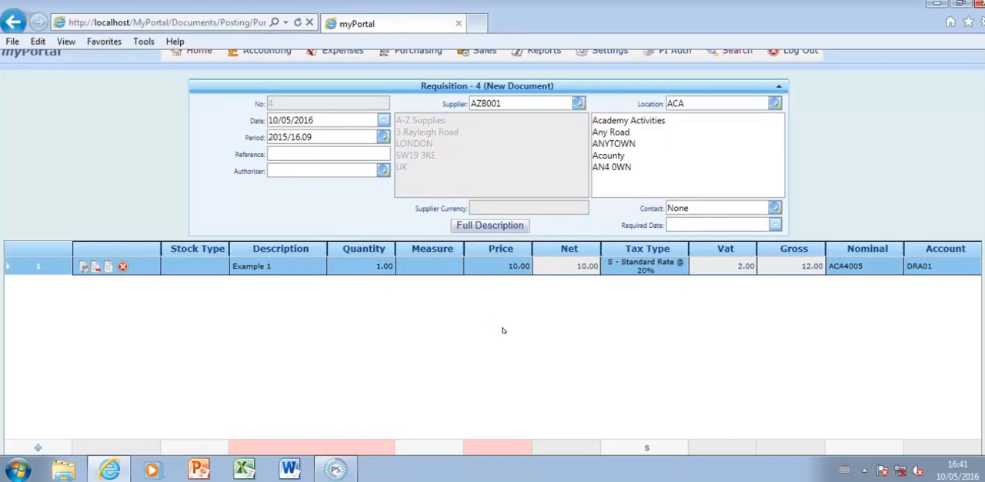
Step: Post the completed requisition and dismiss the posting confirmation
{"action": "scroll", "coordinate": [972, 290], "scroll_direction": "down", "scroll_amount": 2}
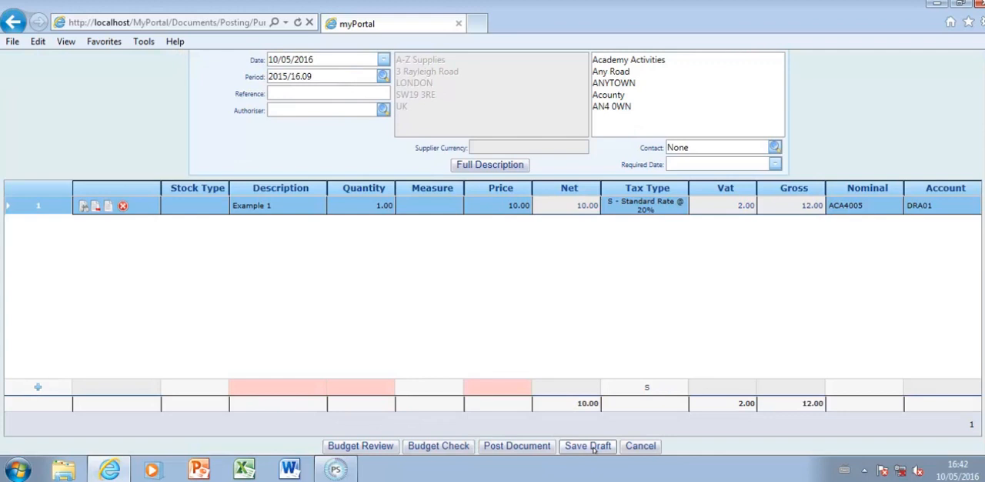
{"action": "left_click", "coordinate": [541, 447]}
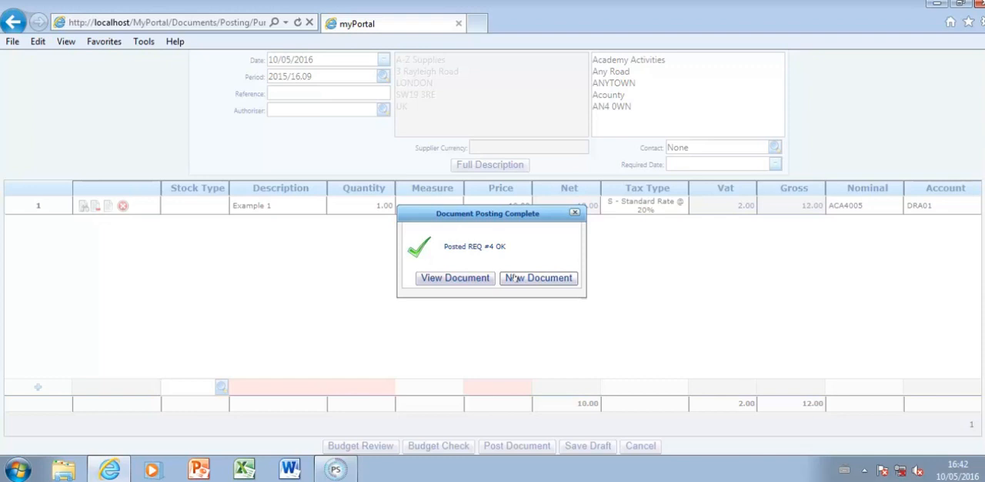
{"action": "left_click", "coordinate": [574, 212]}
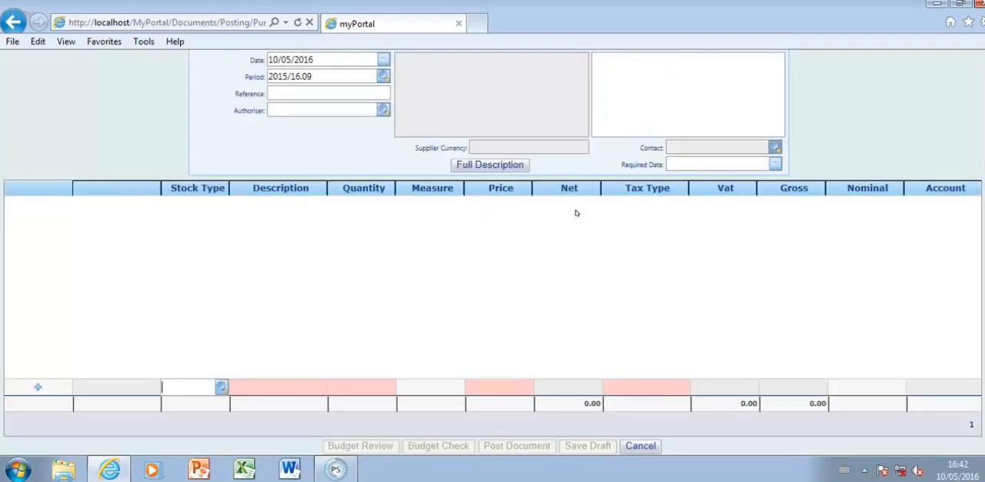
Step: Bring up the available purchasing document types
{"action": "scroll", "coordinate": [577, 212], "scroll_direction": "up", "scroll_amount": 2}
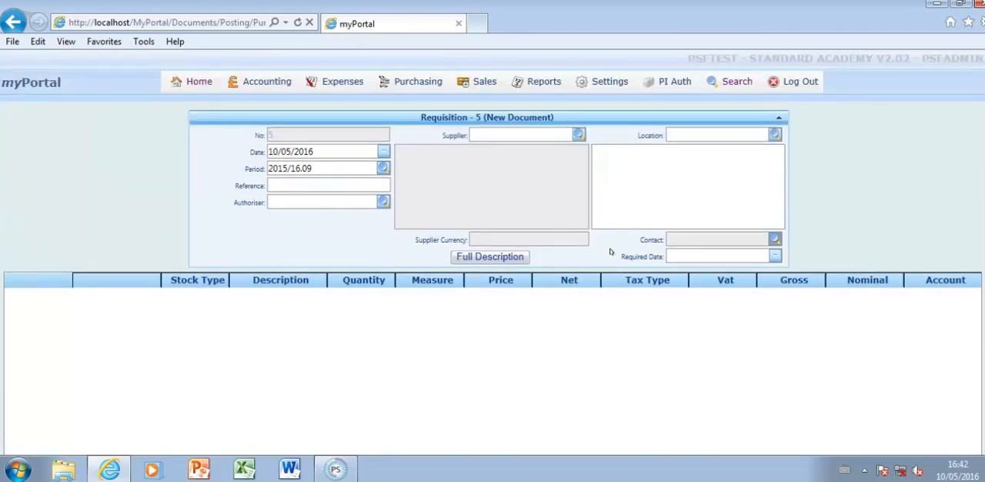
{"action": "mouse_move", "coordinate": [412, 82]}
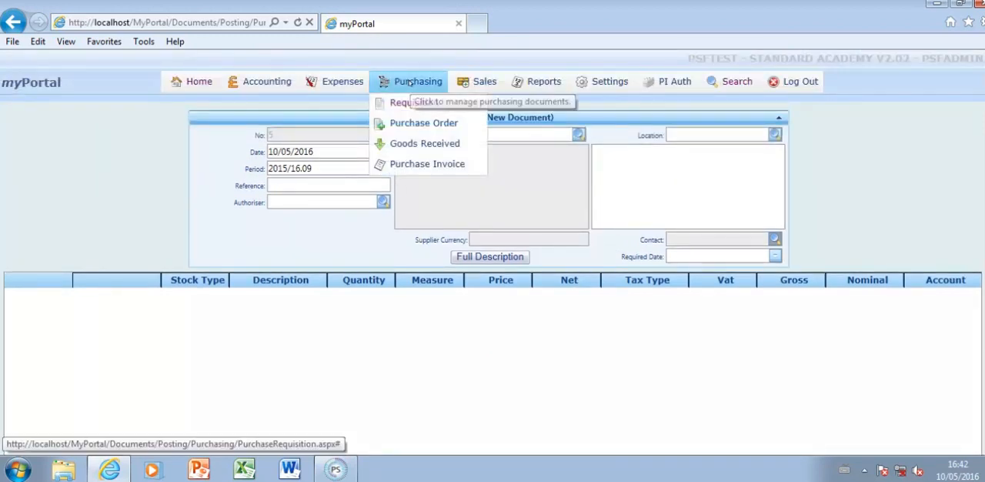